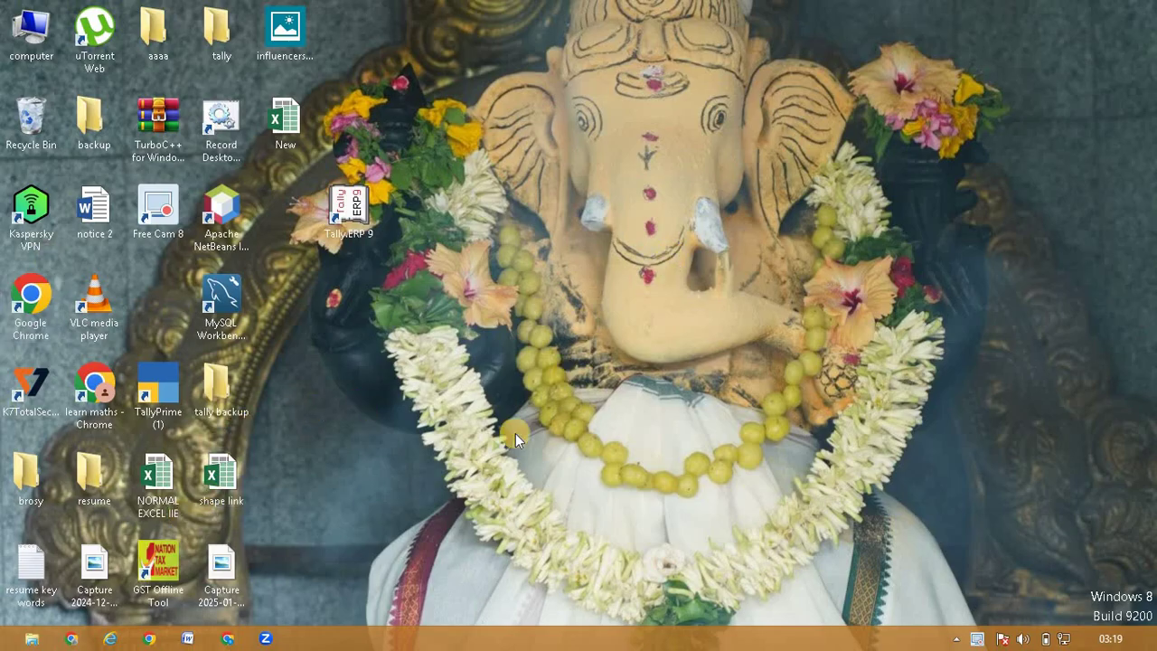
Step: Open Google Chrome with the user profile that shows a hand-shadow picture and maximize the browser window
double_click(33, 307)
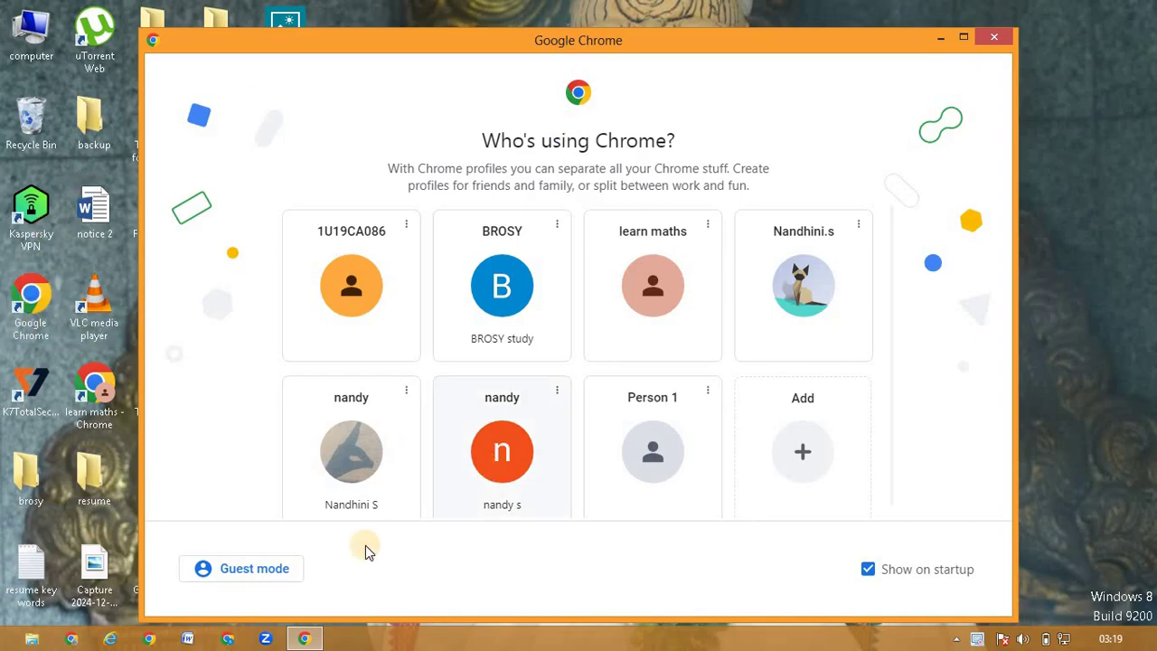
click(346, 456)
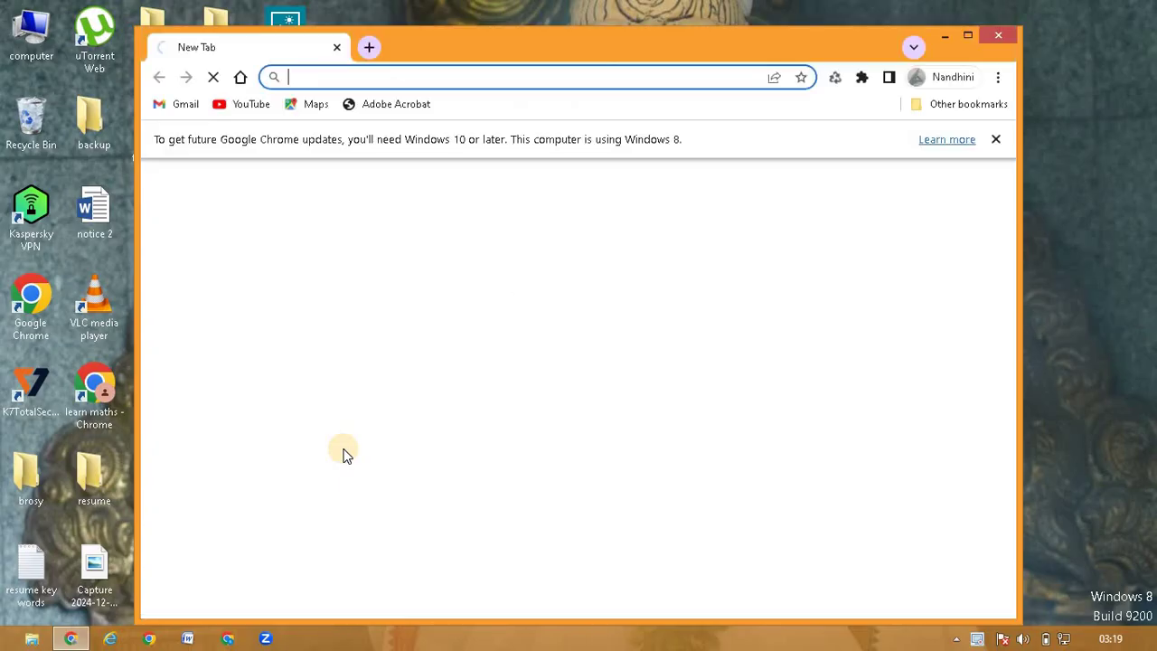
click(965, 36)
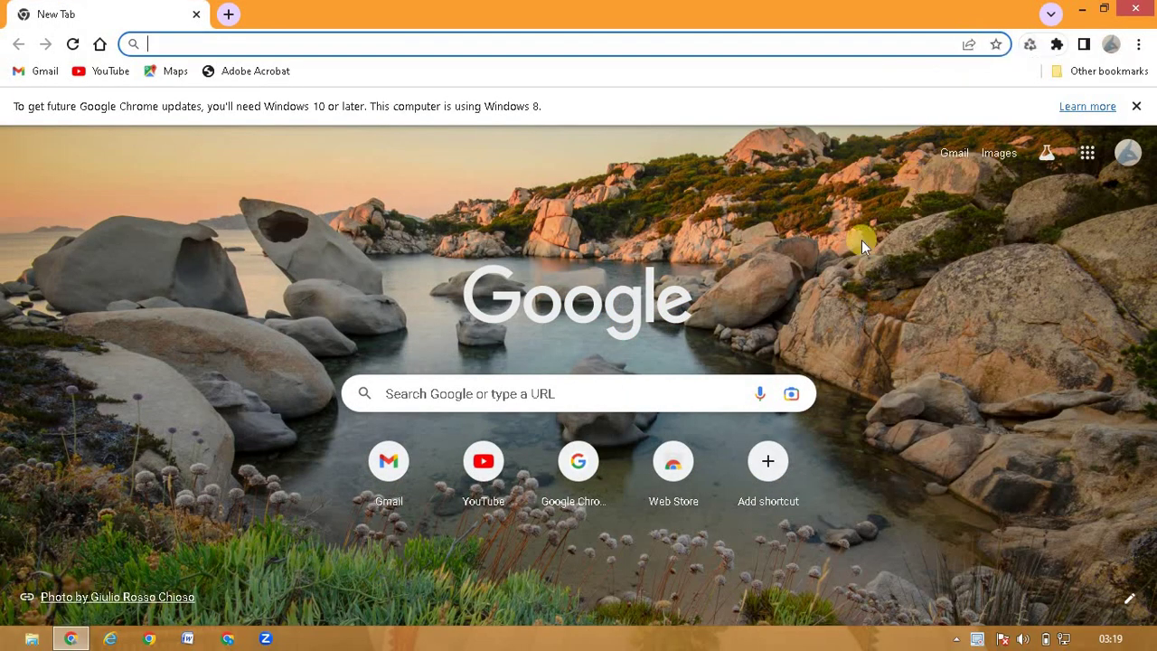
Step: Search Google for "car logo in hd" and switch to the image results
click(553, 395)
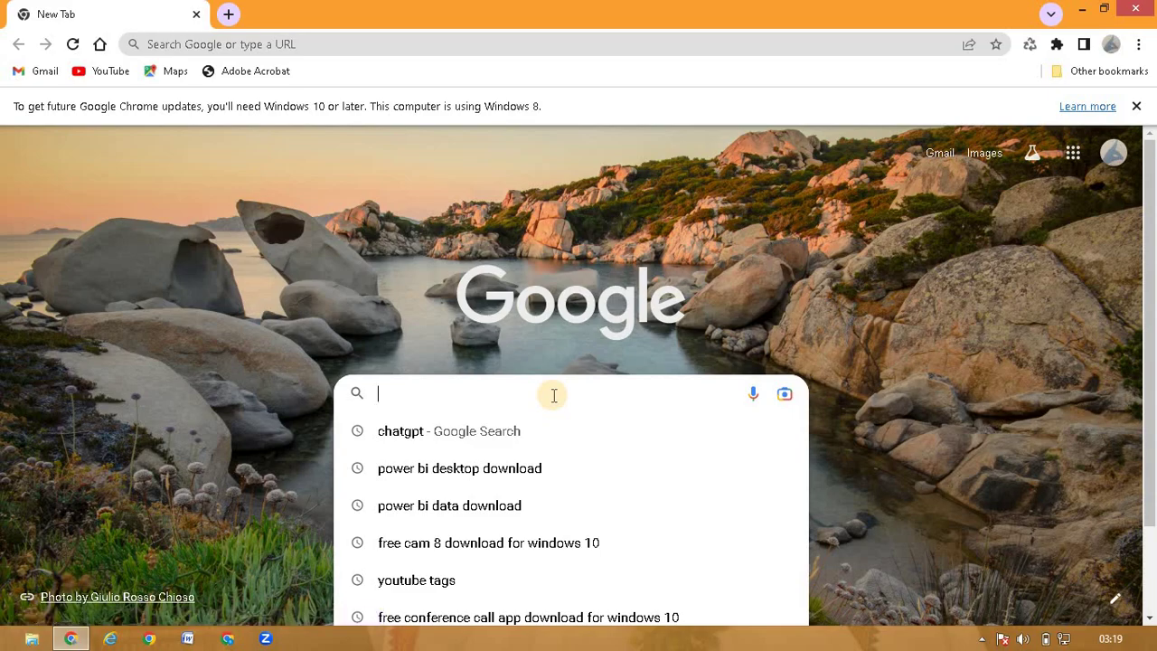
text(car l)
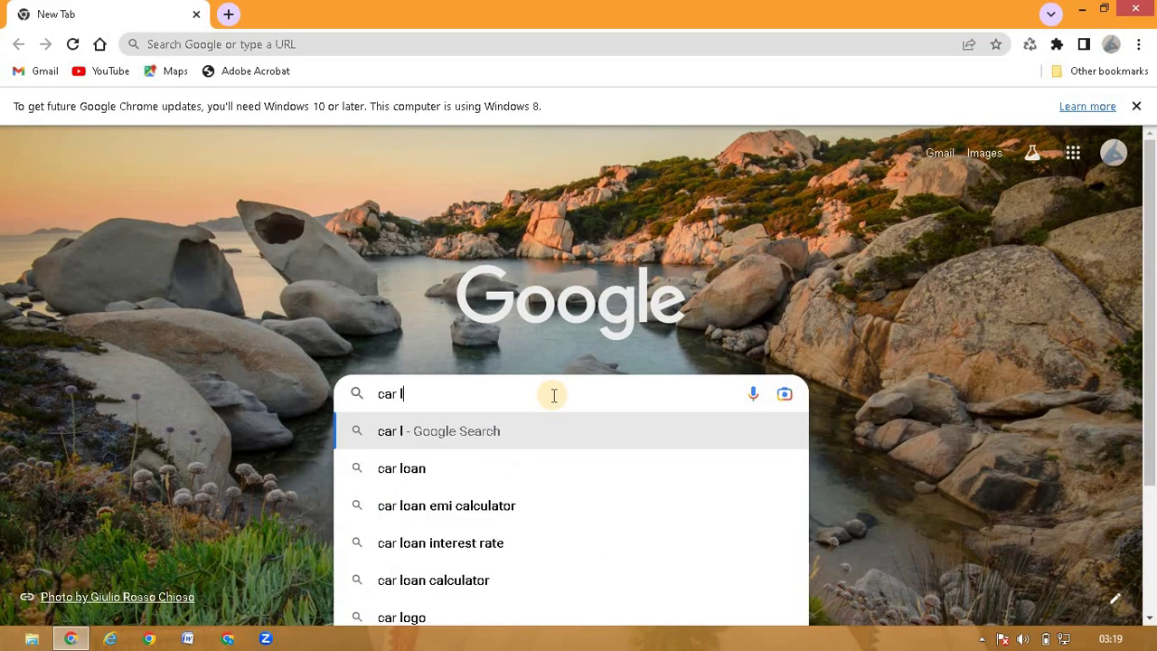
text(ogo in )
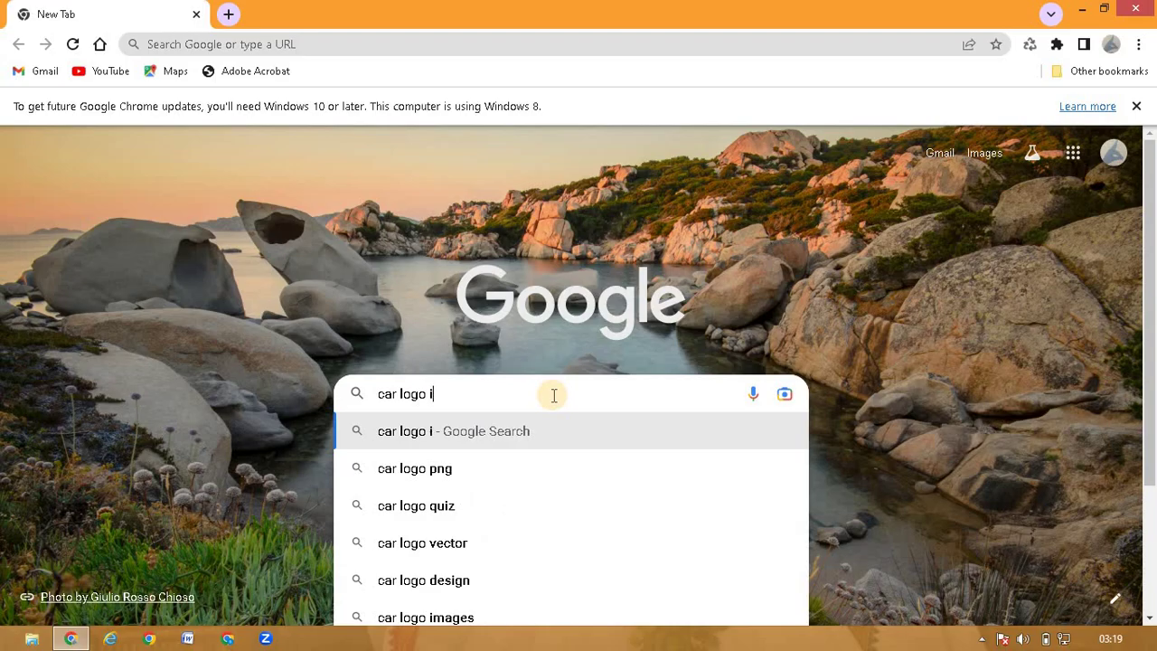
text(hd)
key(Return)
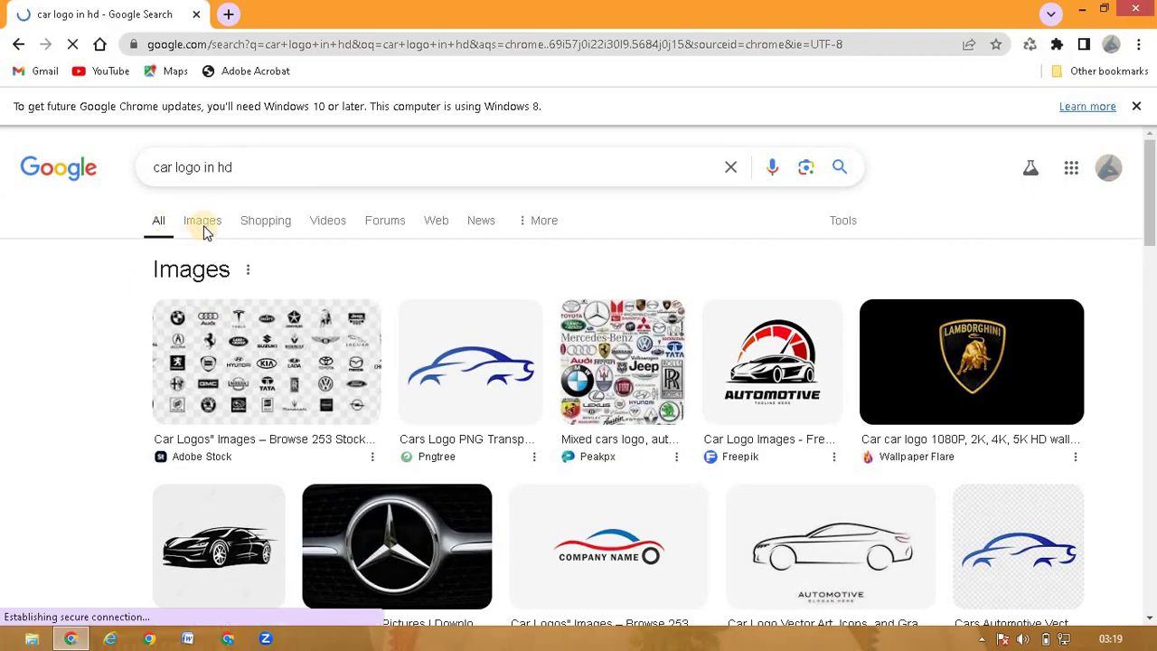
click(203, 228)
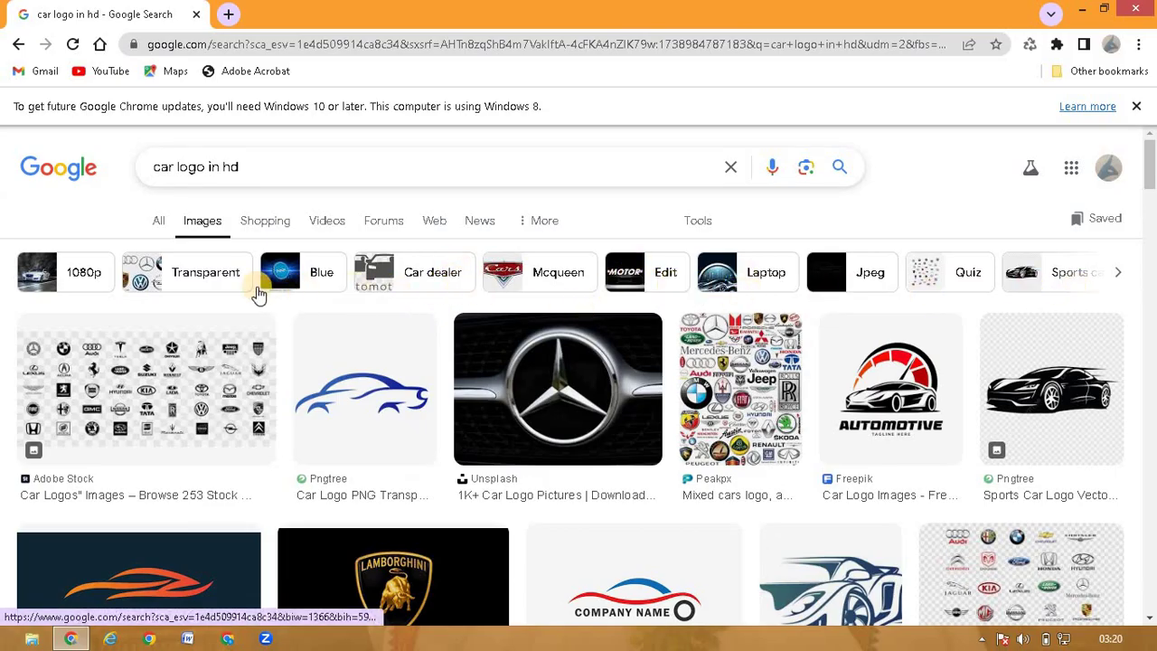
Step: Narrow the car logo images to blue ones and browse the results for a suitable logo
click(325, 281)
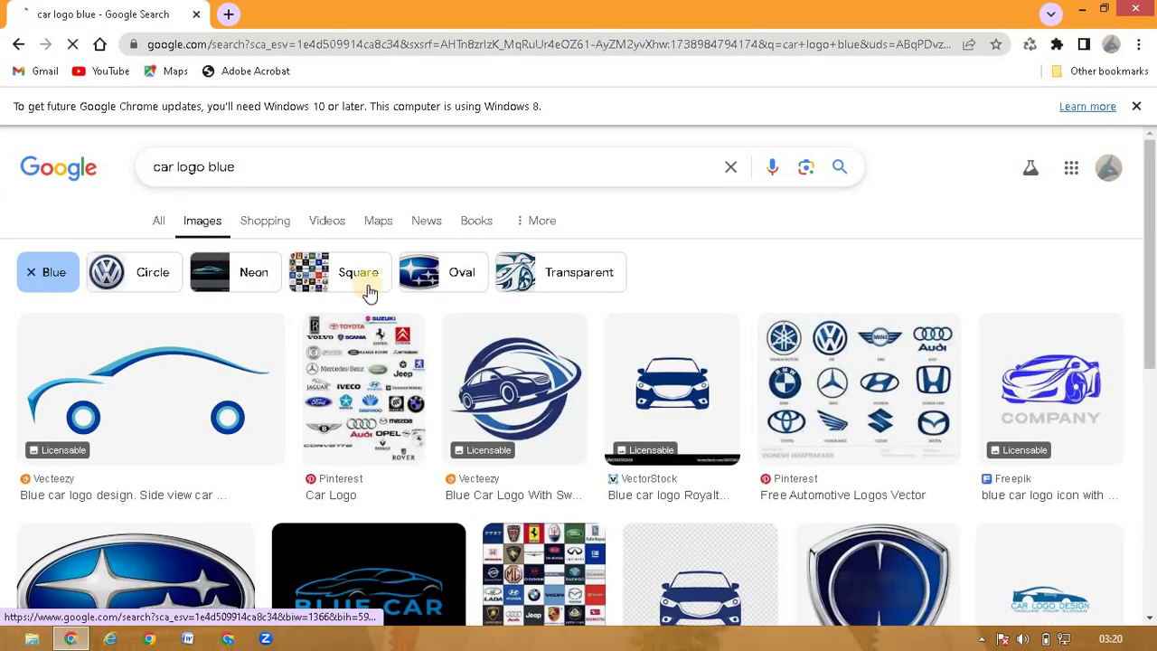
scroll(636, 516, down, 1)
scroll(636, 516, down, 5)
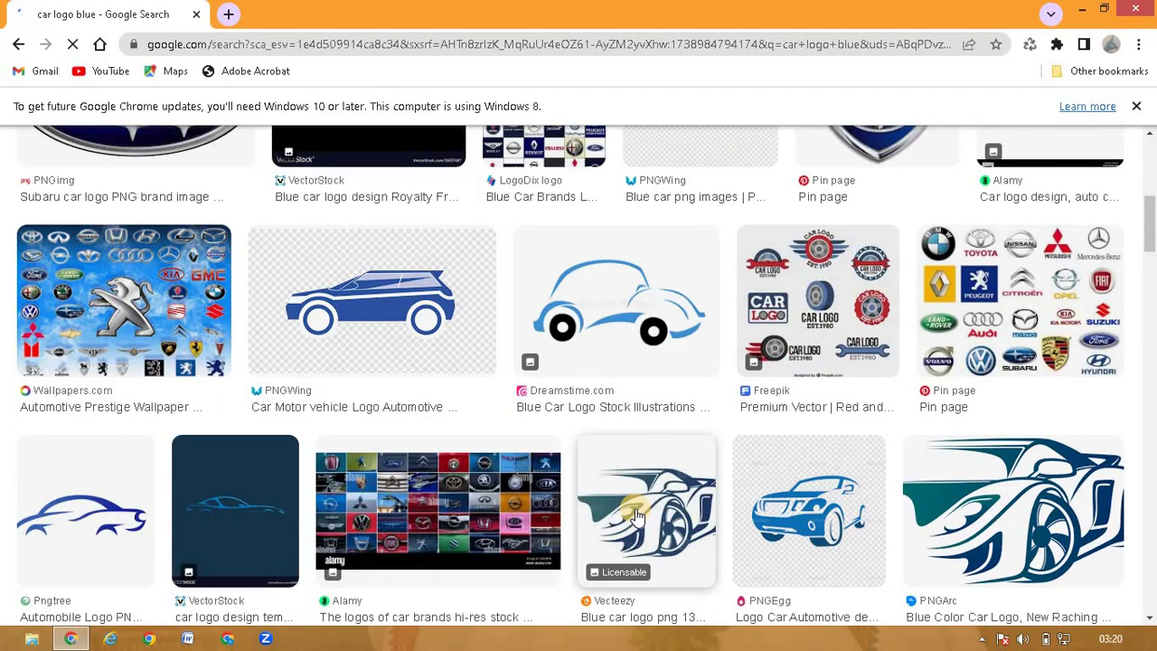
scroll(637, 516, down, 2)
scroll(637, 516, up, 5)
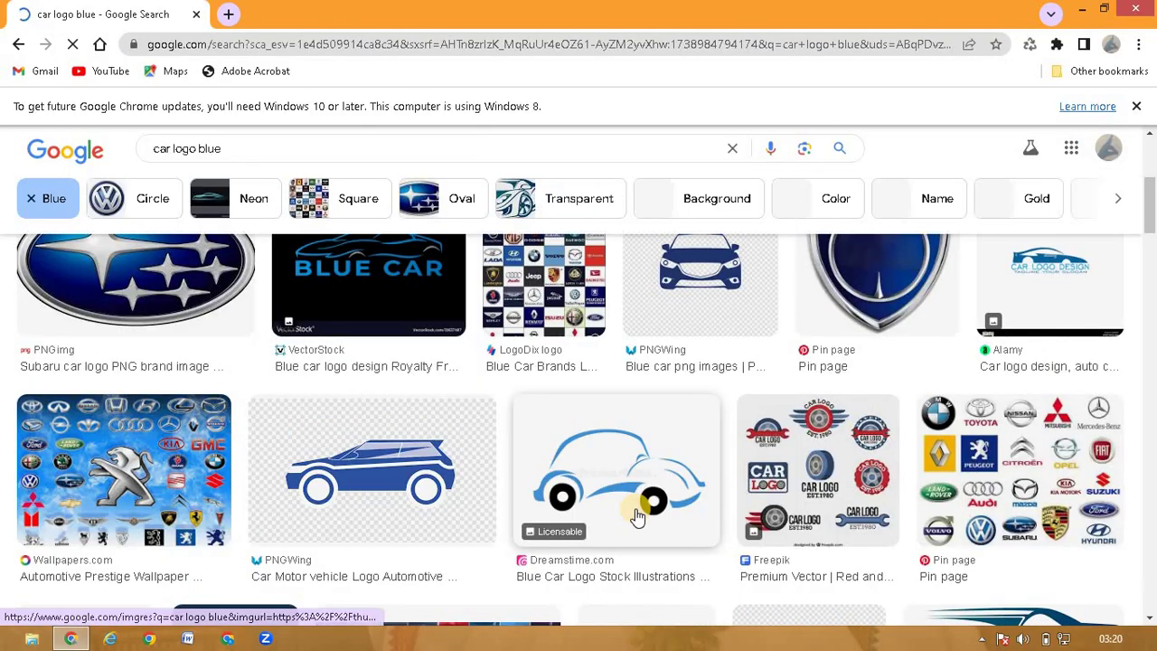
scroll(637, 516, down, 1)
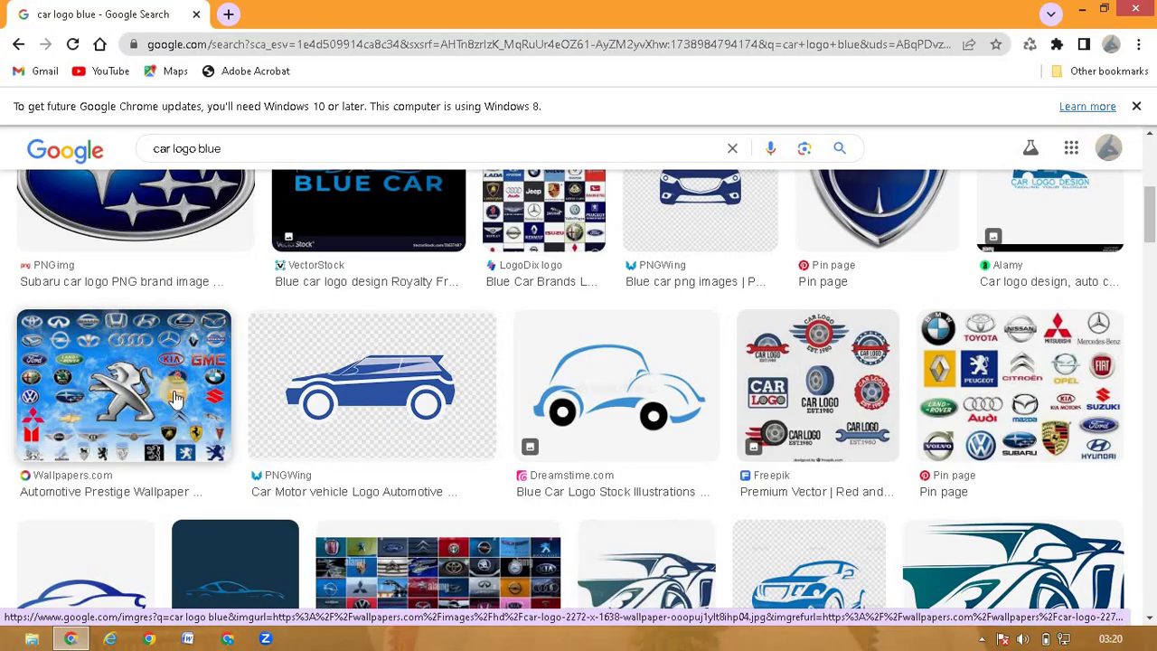
scroll(545, 416, up, 3)
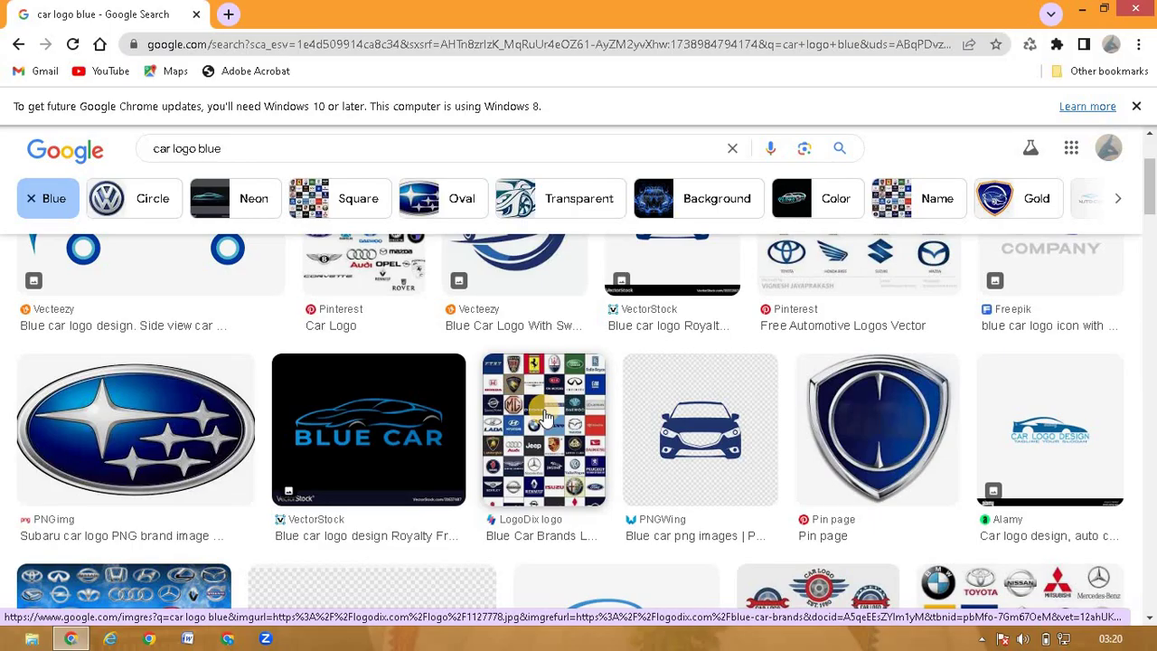
scroll(691, 346, up, 2)
scroll(692, 346, down, 8)
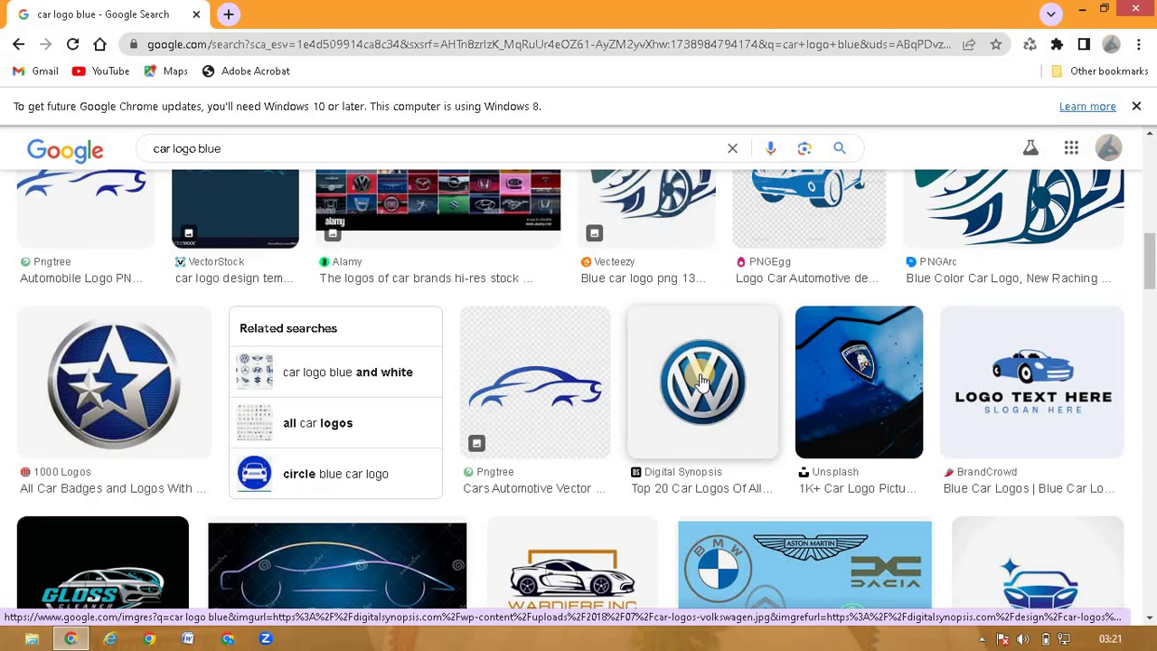
Step: Start saving the Volkswagen logo image and choose the tally backup folder on the Desktop as its destination
right_click(703, 380)
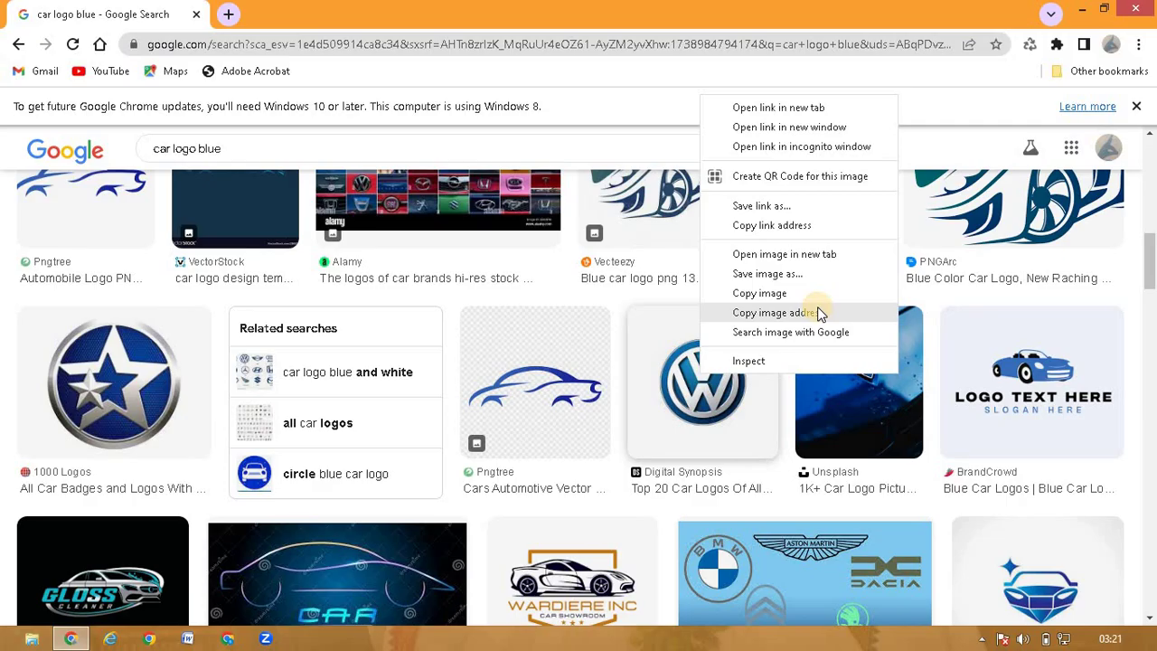
click(805, 274)
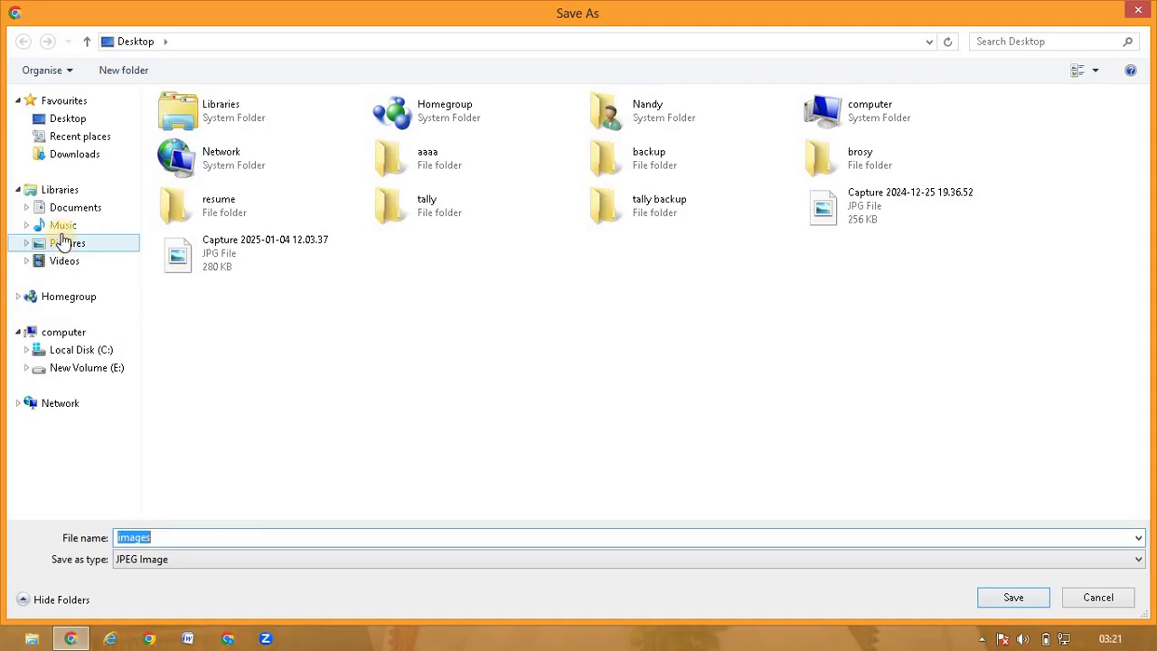
click(76, 171)
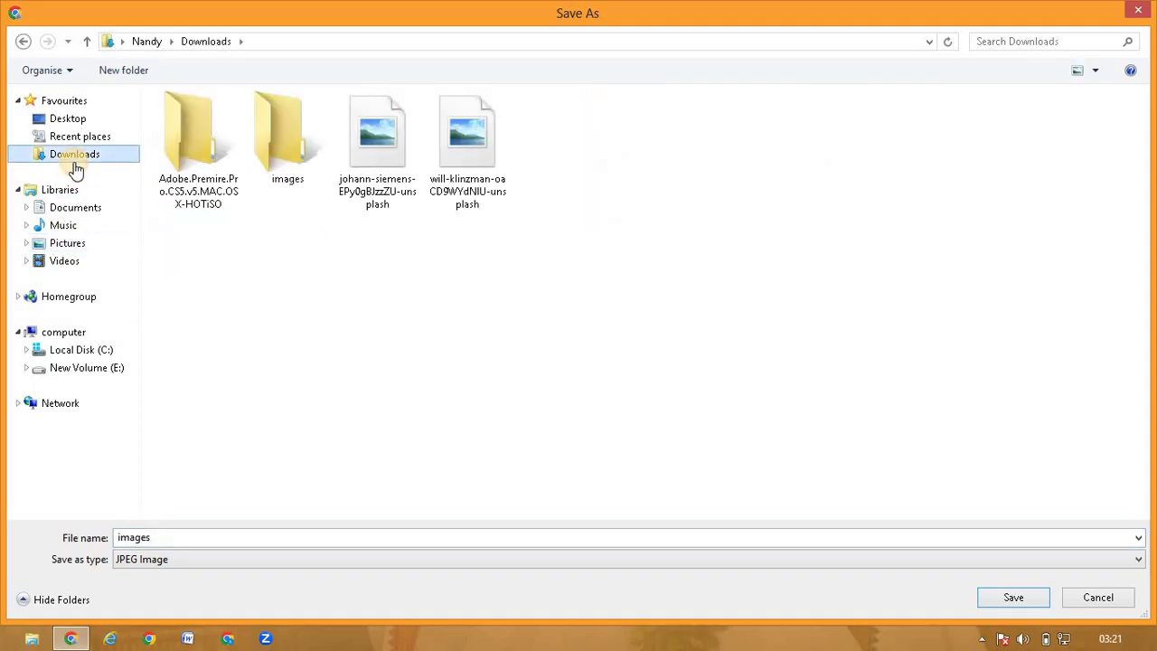
click(88, 221)
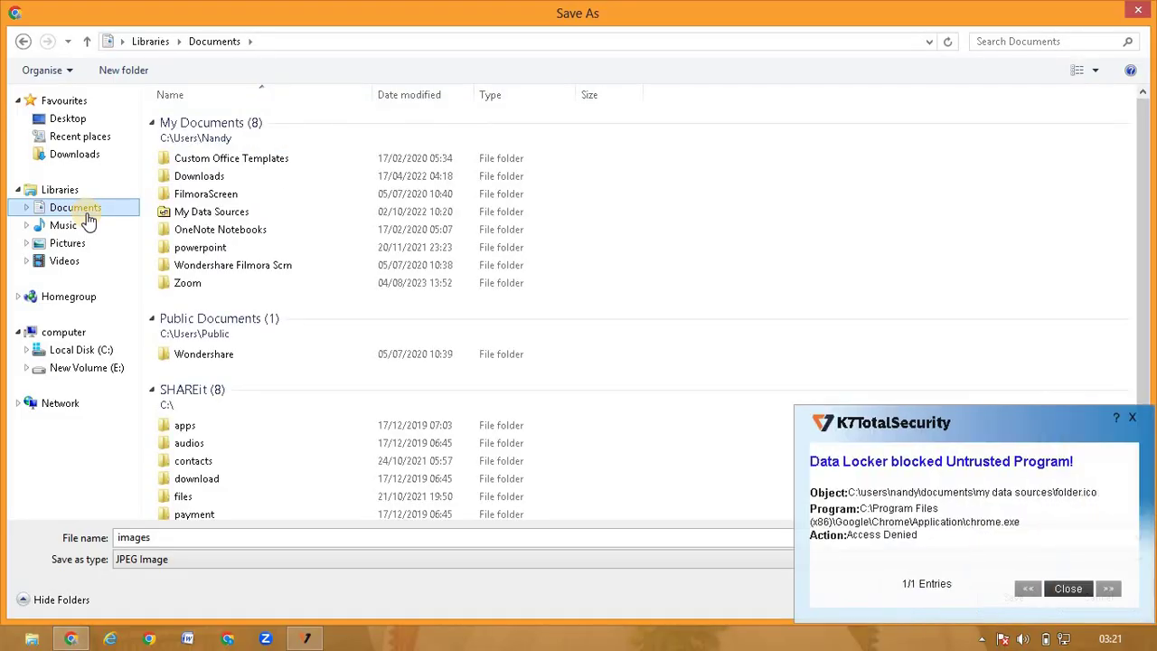
click(1132, 418)
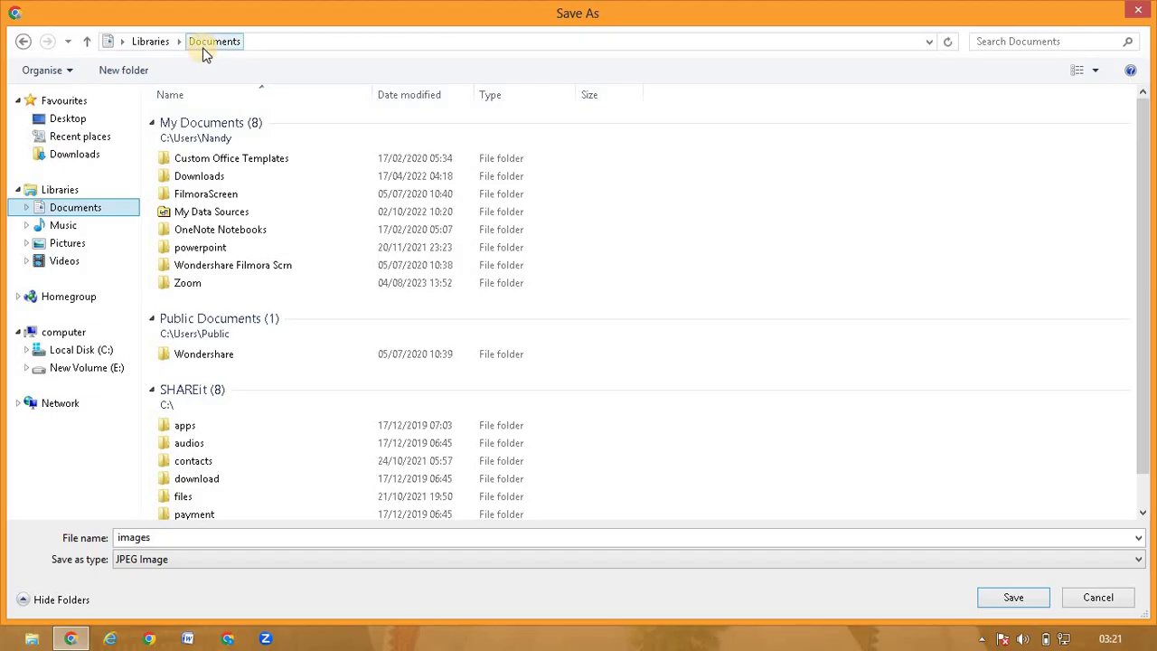
click(76, 129)
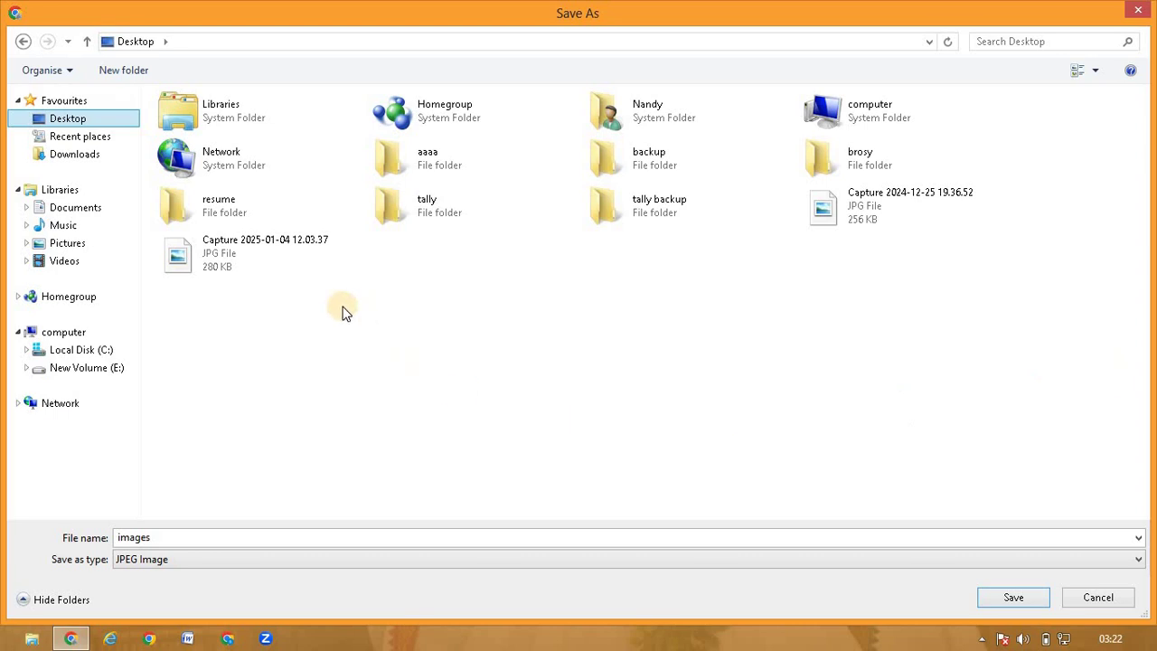
double_click(689, 204)
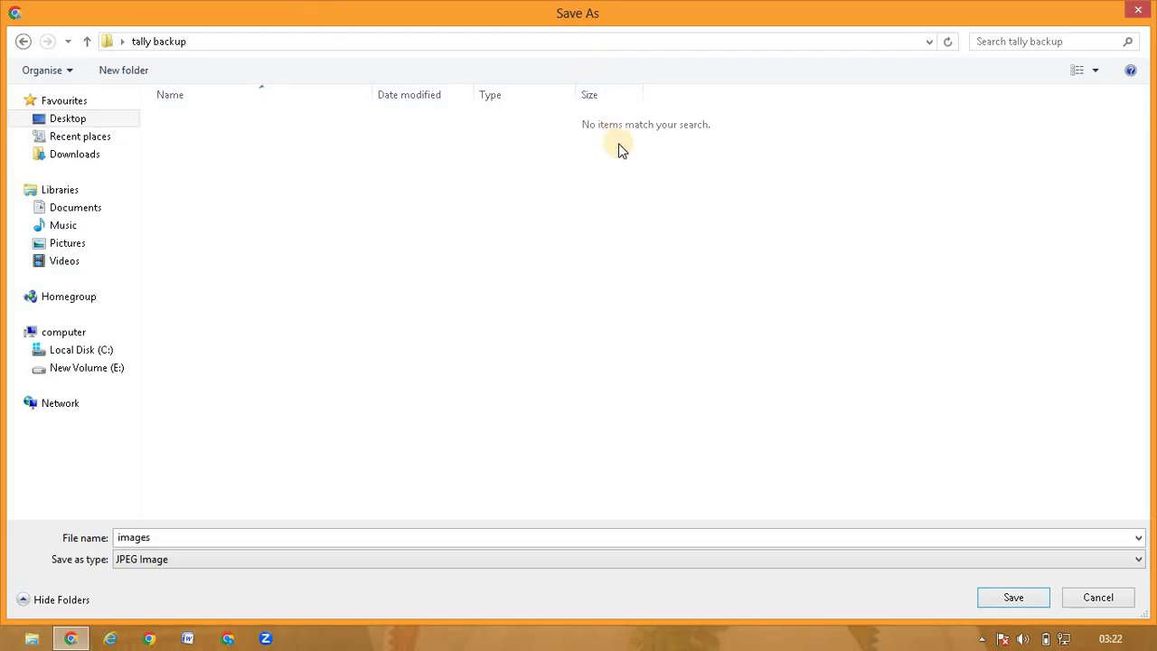
Step: Save the logo under the file name images with the JPEG Image file type
click(189, 537)
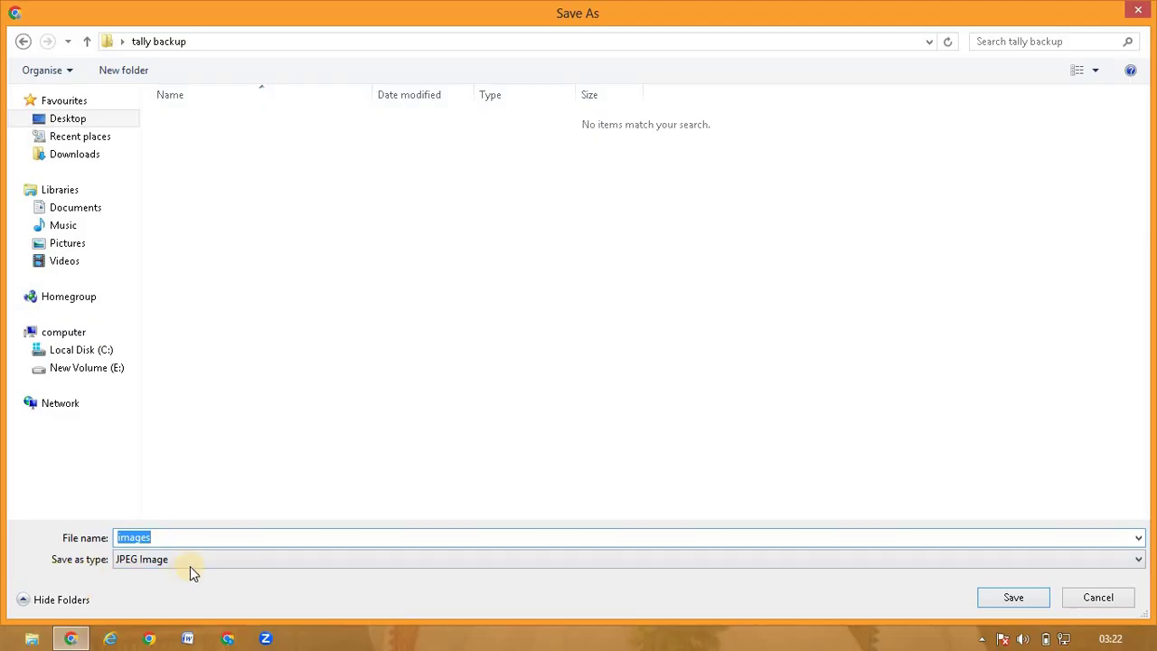
click(213, 563)
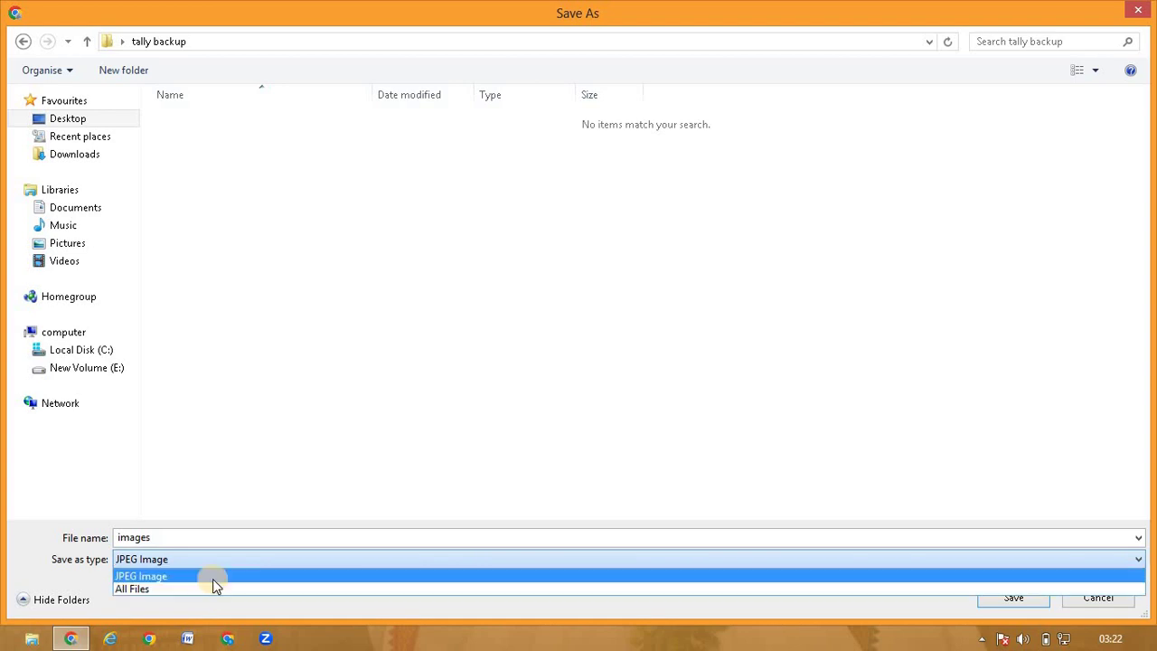
click(213, 576)
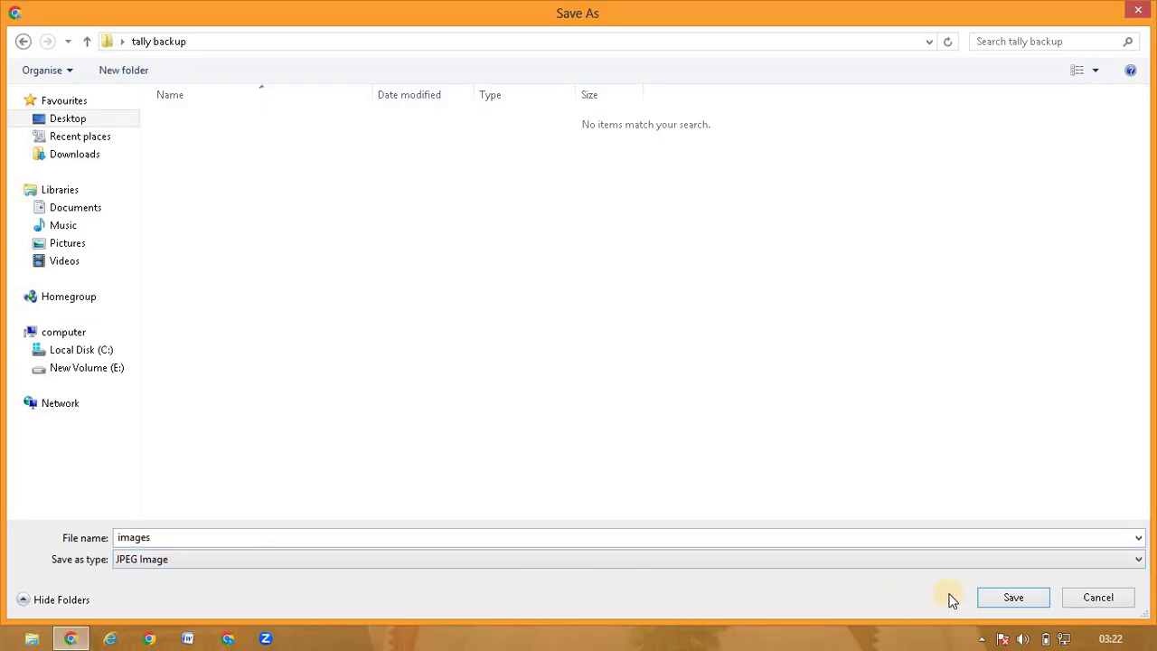
click(987, 598)
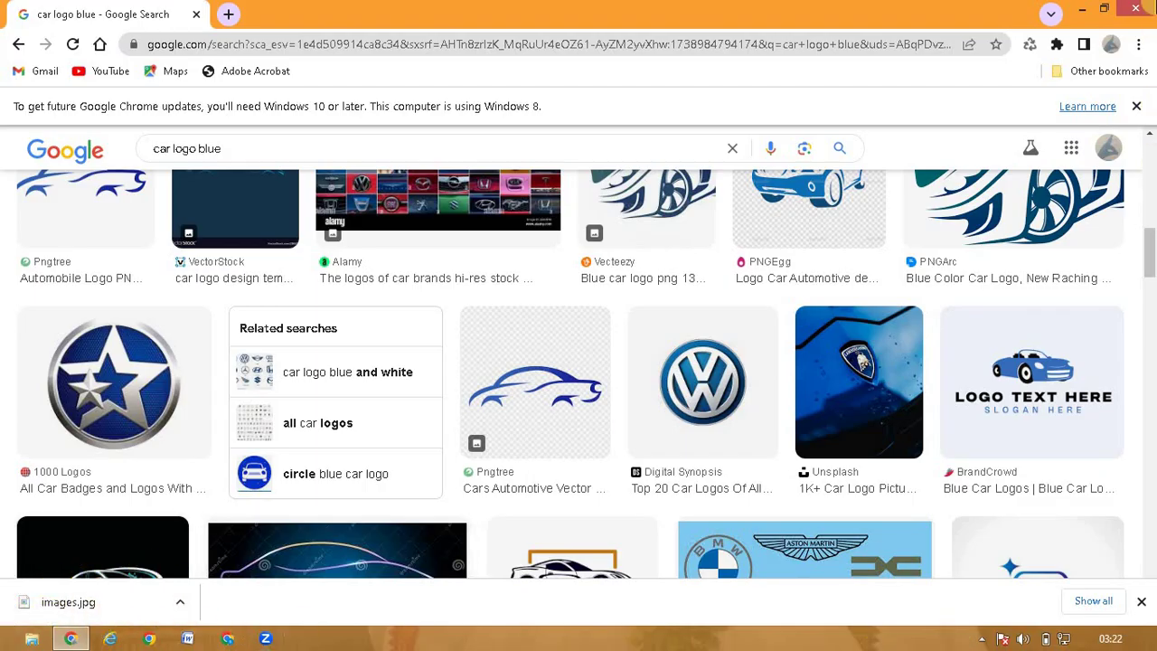
Step: Minimize the browser, refresh the desktop and open the tally backup folder
click(1082, 12)
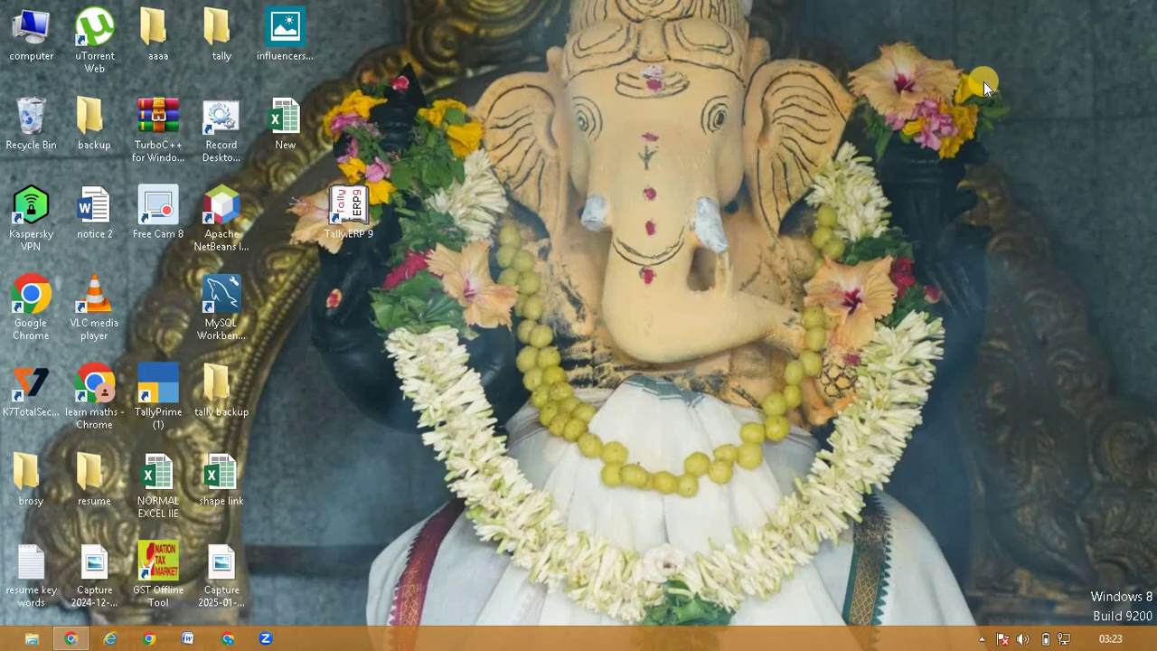
right_click(888, 153)
click(911, 226)
double_click(214, 404)
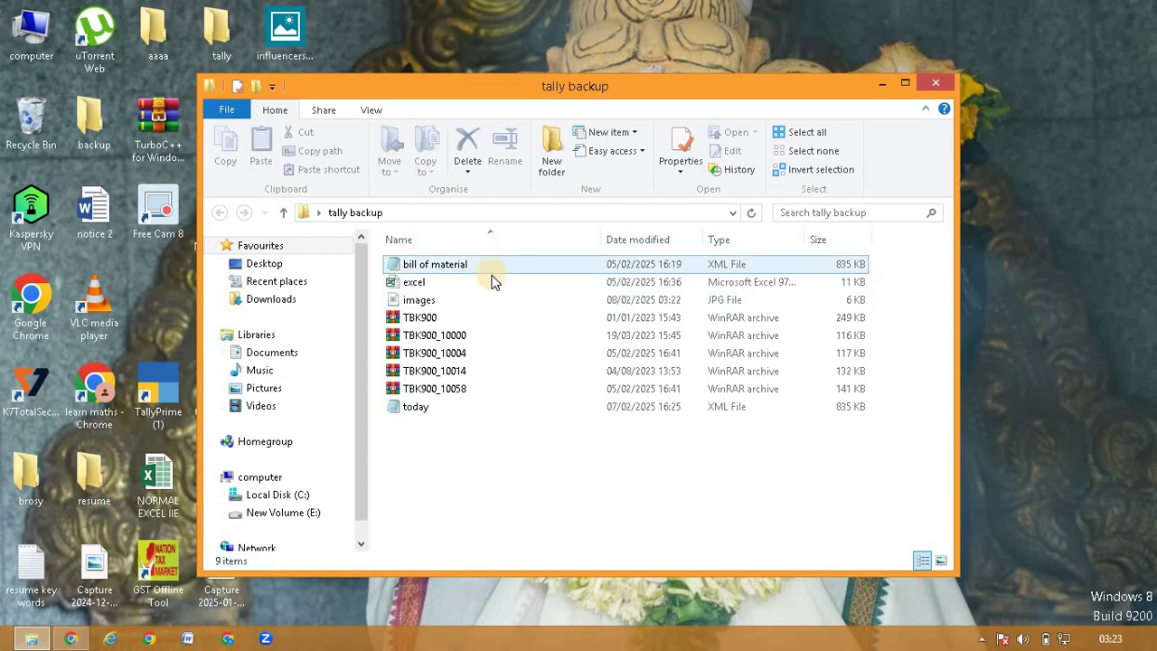
Step: Open the saved images JPG file from the tally backup folder with Photos
click(495, 301)
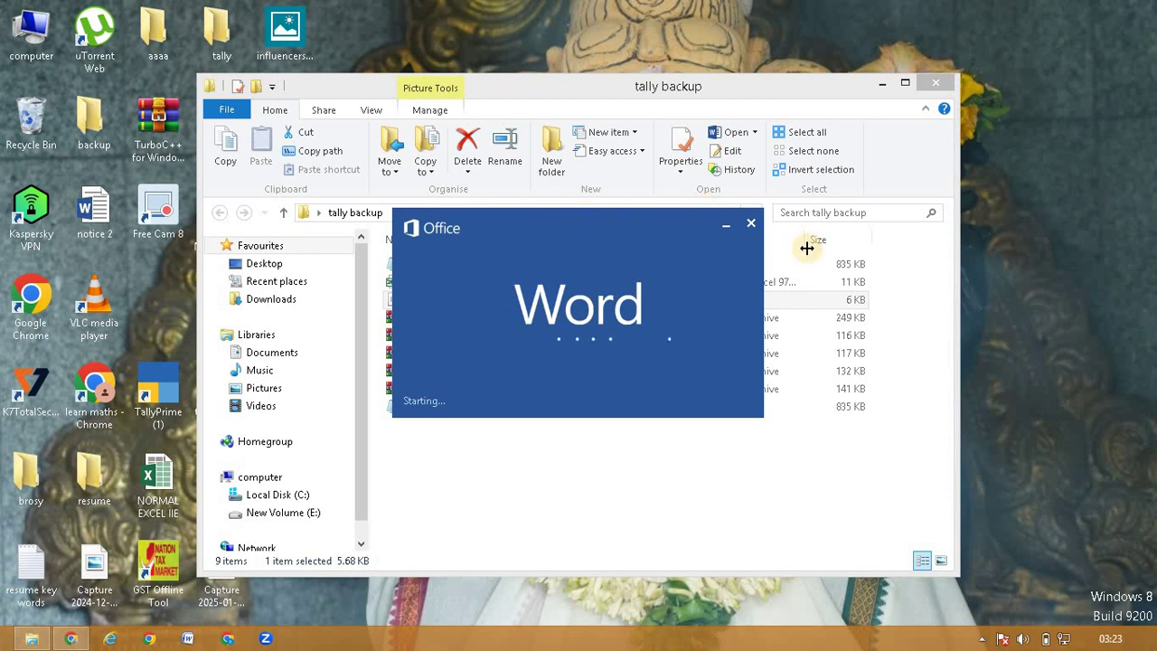
click(751, 226)
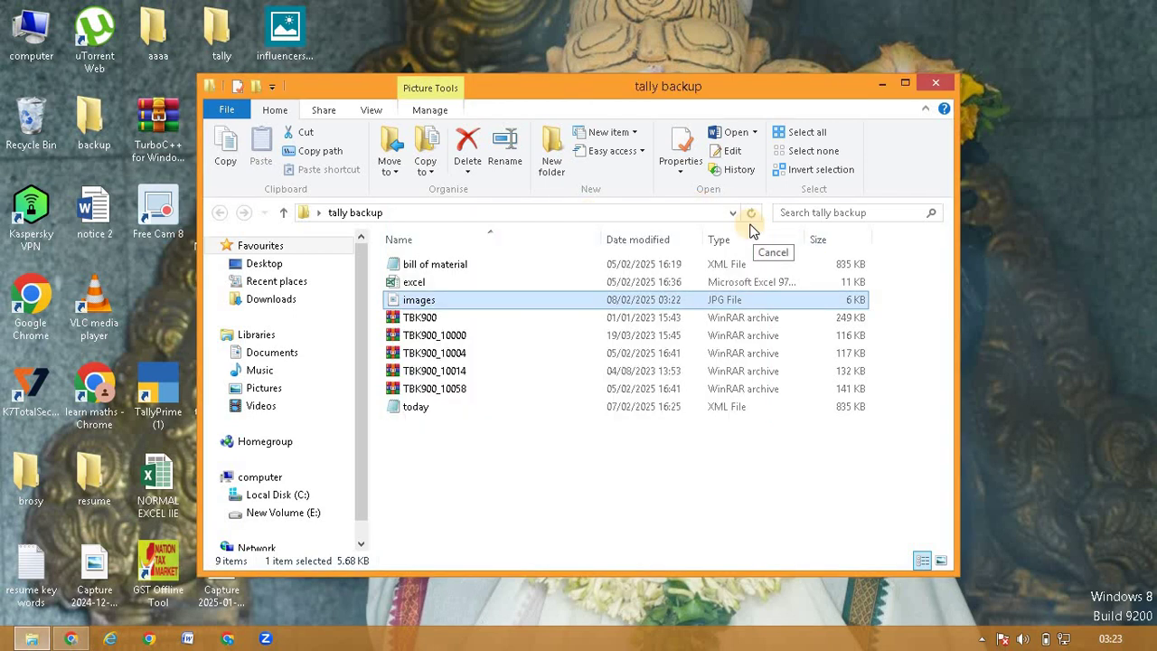
right_click(611, 305)
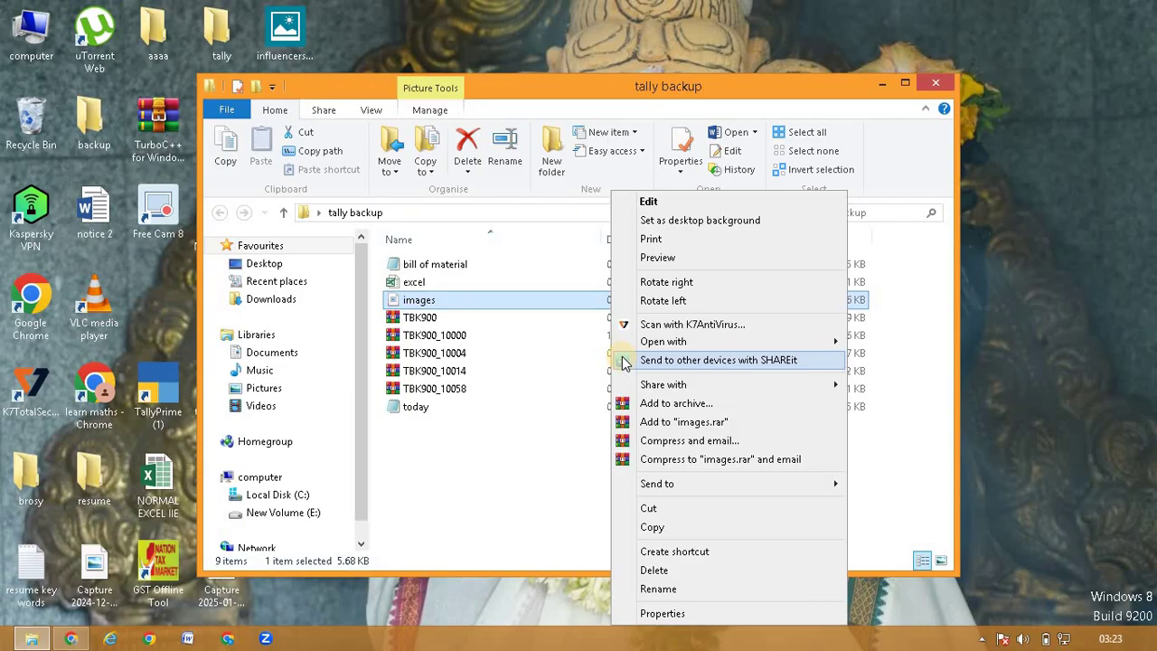
mouse_move(713, 341)
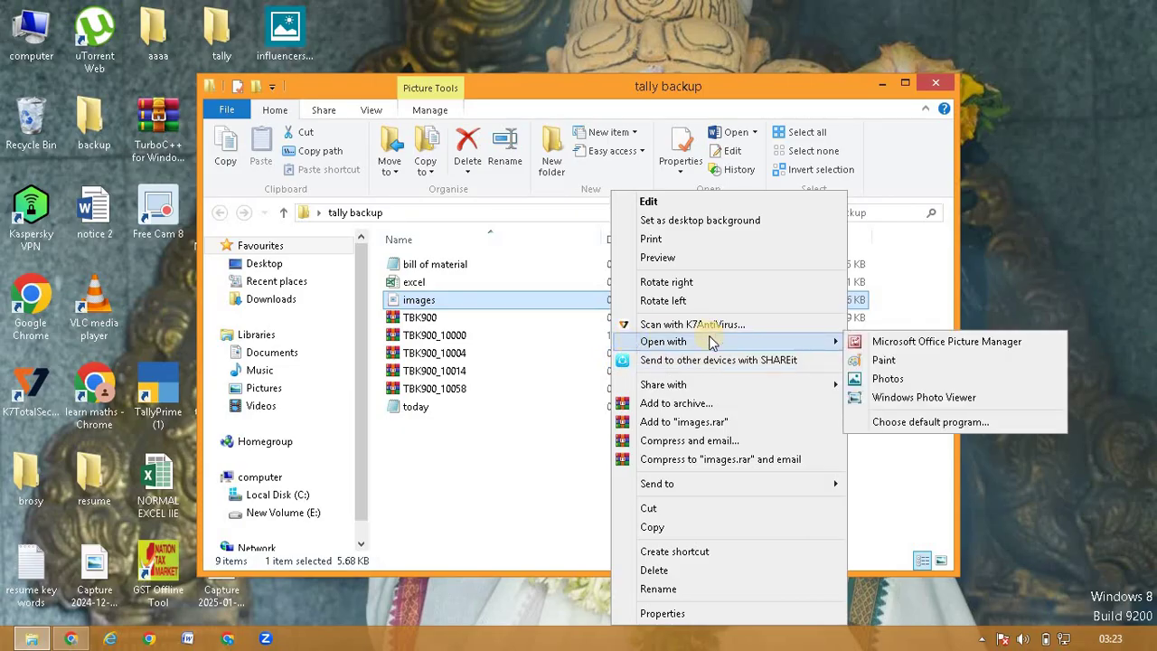
click(930, 380)
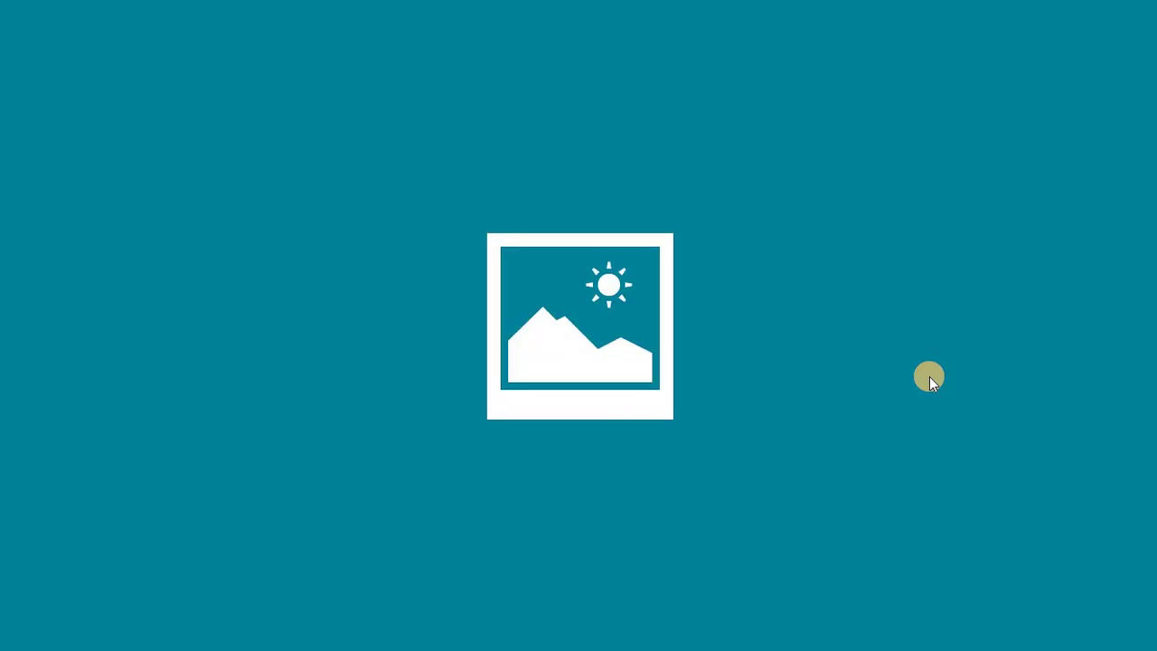